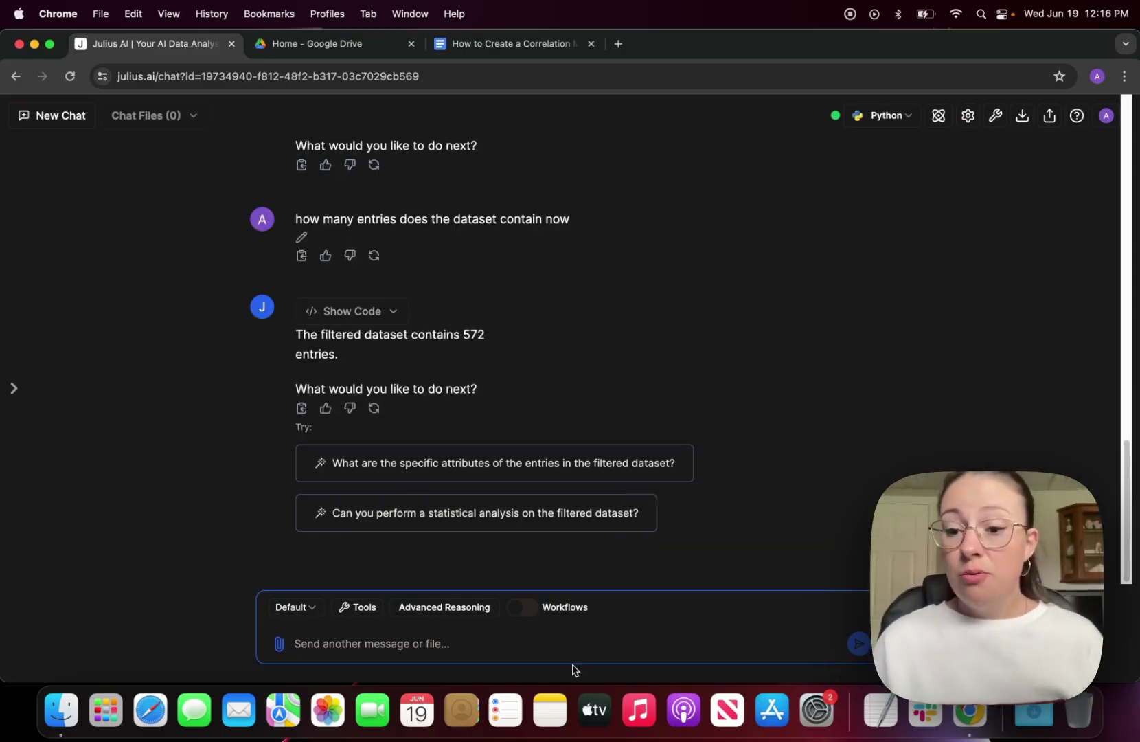
Step: Ask Julius to split the filtered data by 'tissue' into normal breast and breast tumor tables
{"action": "left_click", "coordinate": [575, 649]}
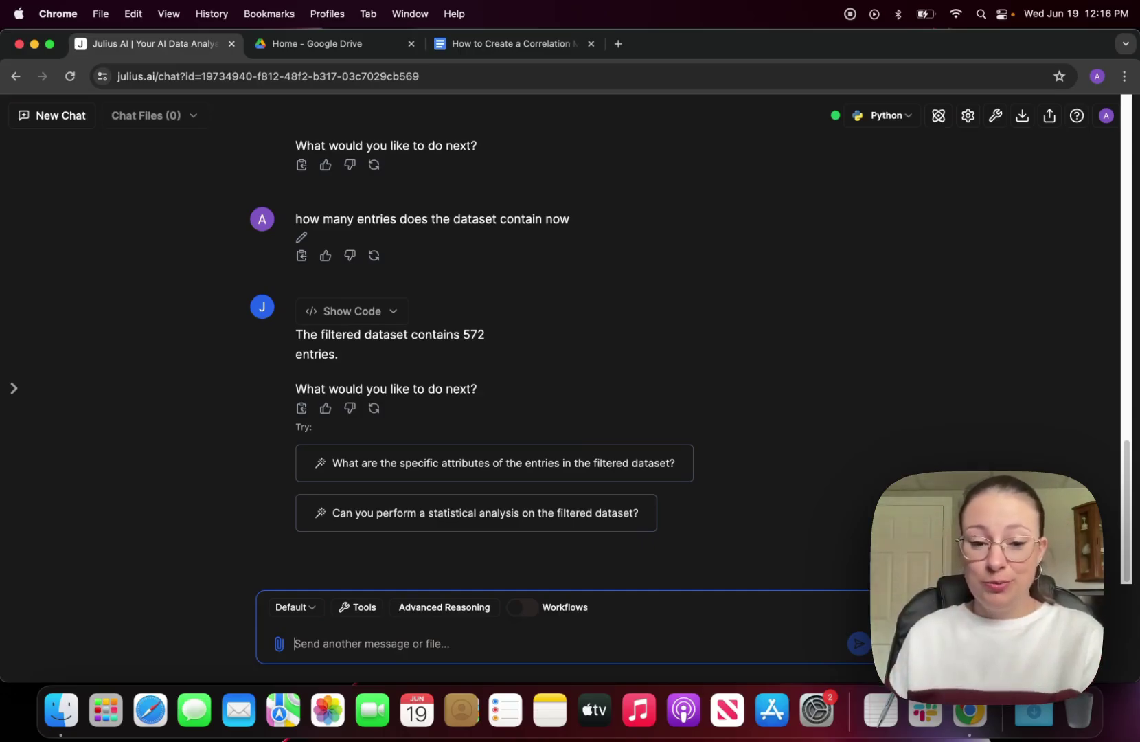
{"action": "type", "text": "looking at the 'tissue' column, can you split the dataset by 'normal breast tissue' and 'breast tumor tissue' please"}
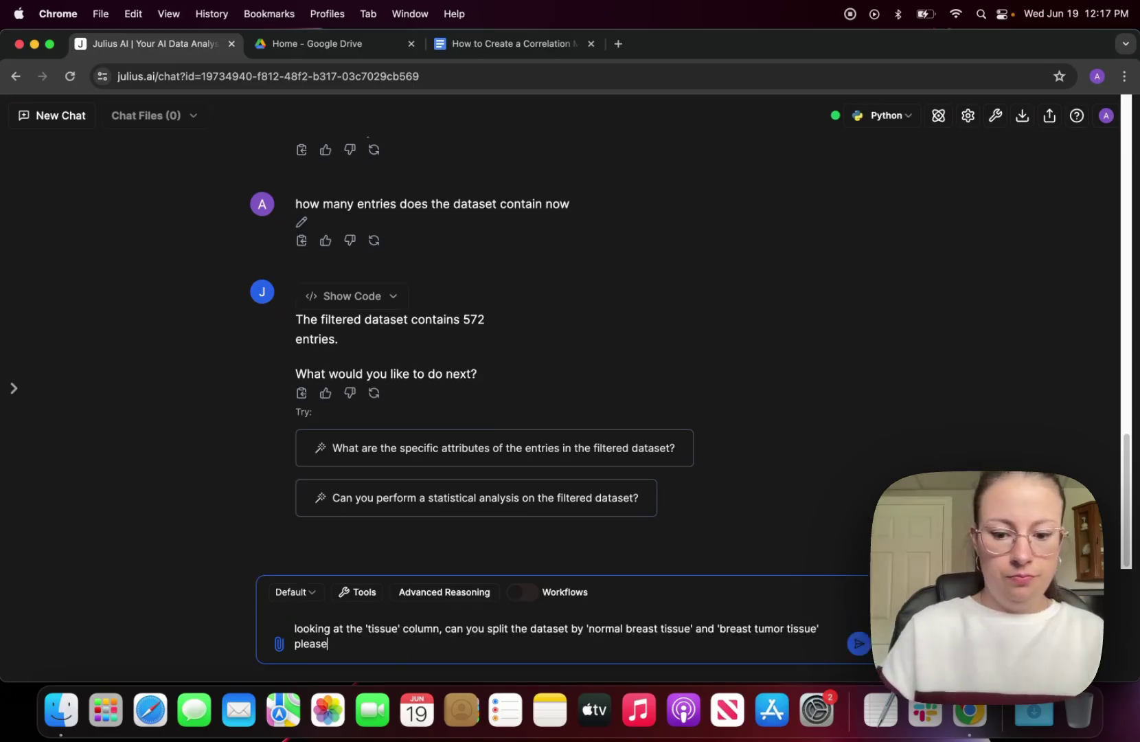
{"action": "type", "text": "."}
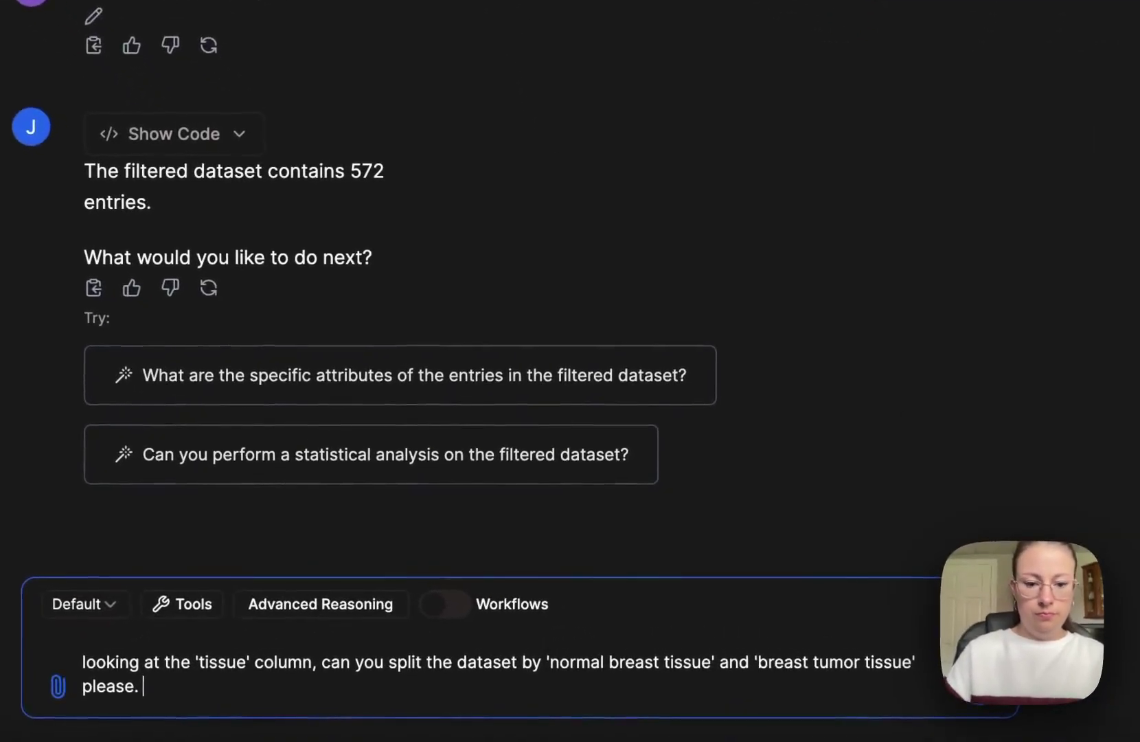
{"action": "key", "text": "Return"}
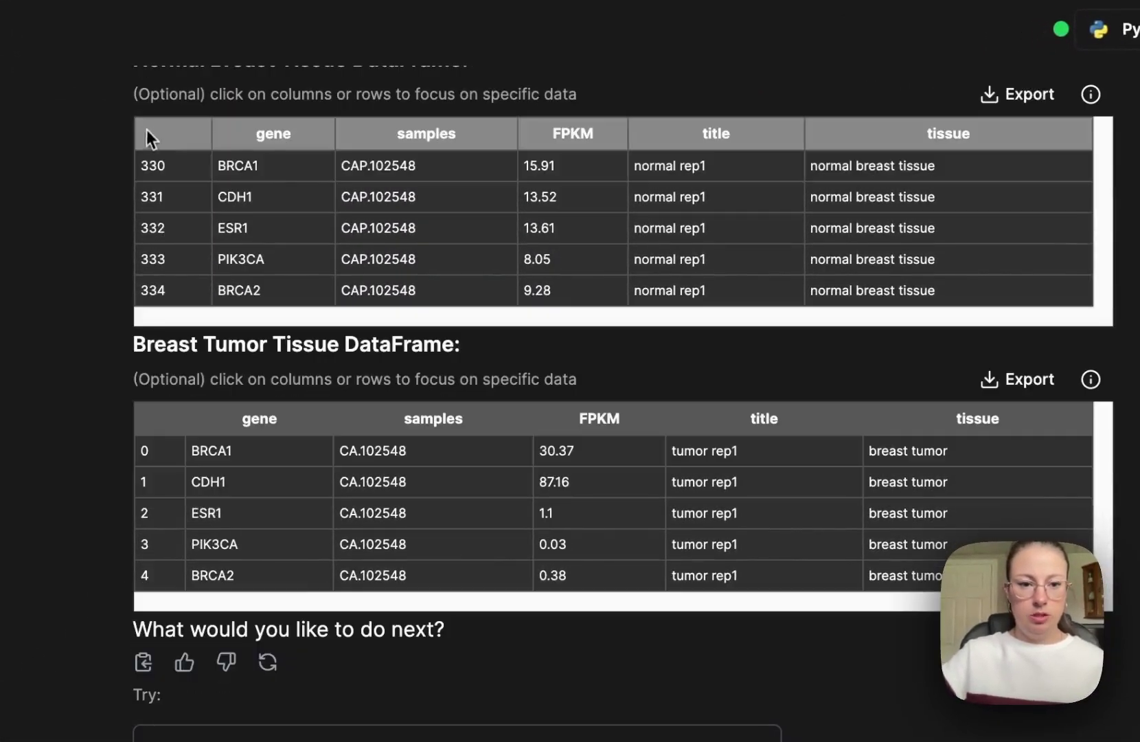
{"action": "scroll", "coordinate": [399, 220], "scroll_direction": "up", "scroll_amount": 3}
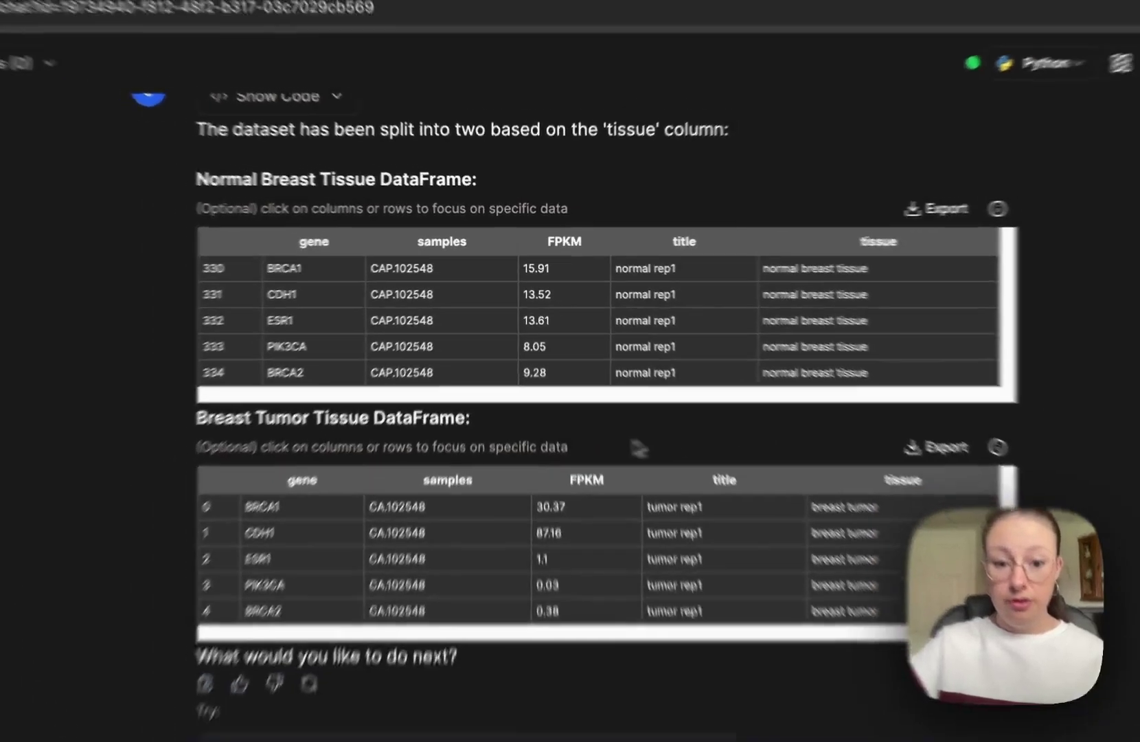
Step: Review the per-gene FPKM count, mean, std, min and quartile columns for normal and tumor tables
{"action": "scroll", "coordinate": [570, 412], "scroll_direction": "down", "scroll_amount": 3}
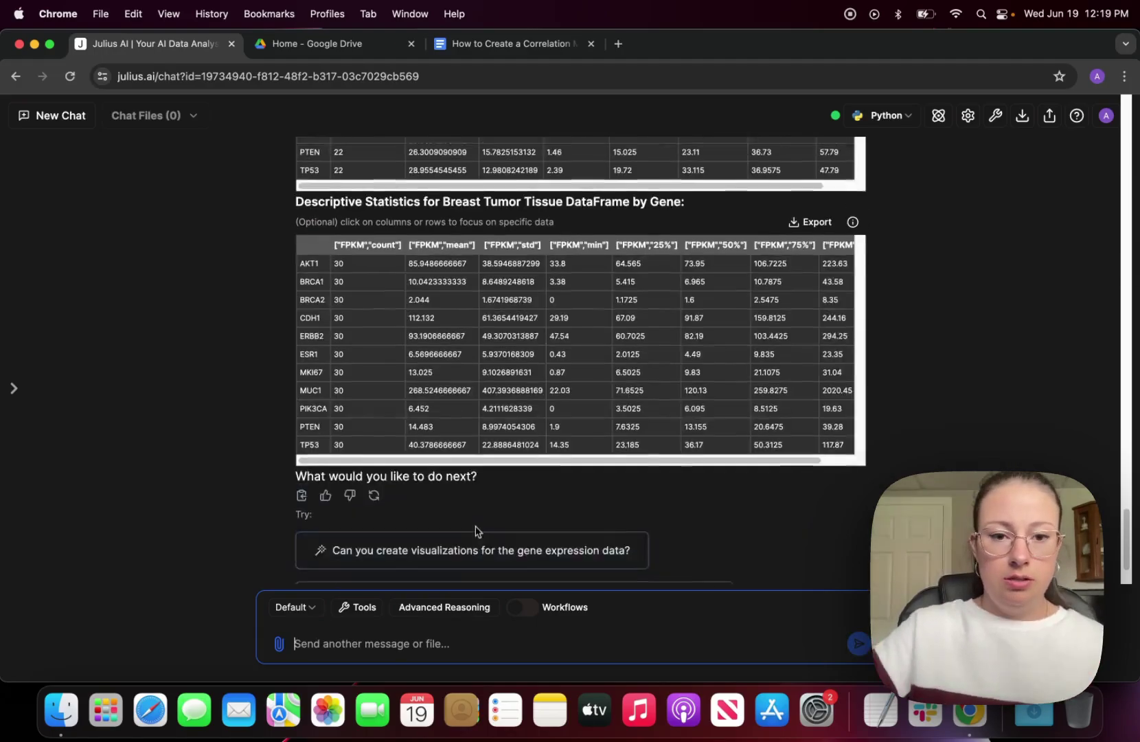
{"action": "scroll", "coordinate": [577, 480], "scroll_direction": "up", "scroll_amount": 2}
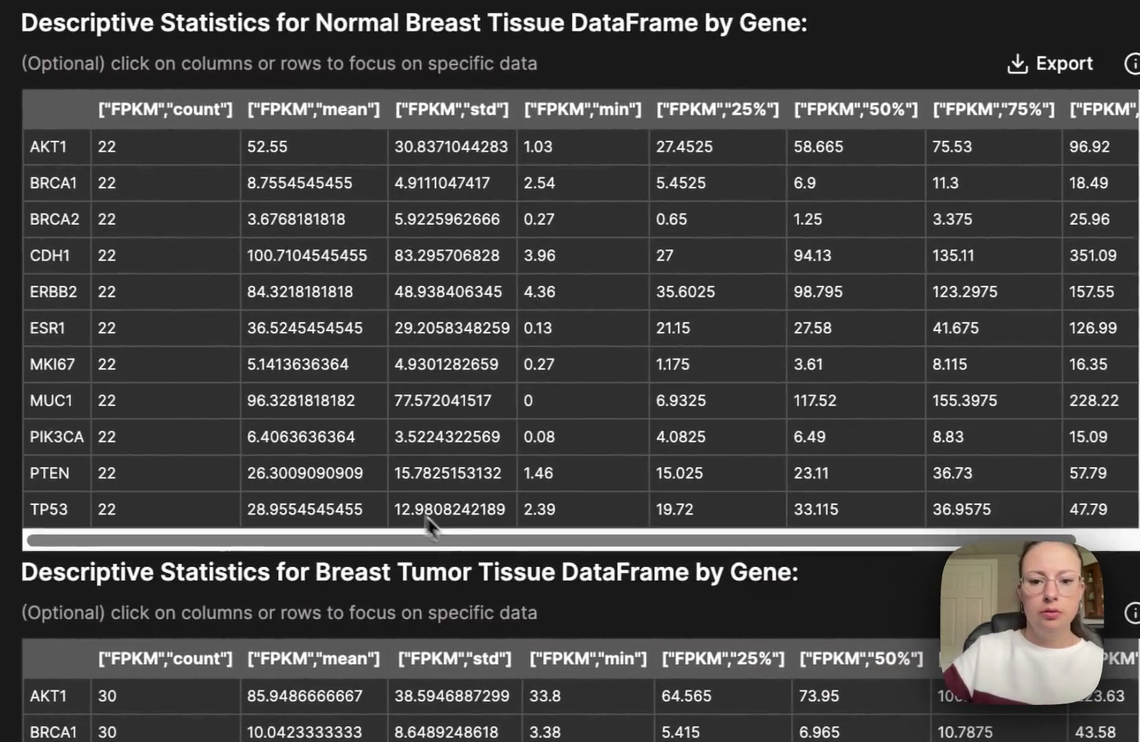
{"action": "left_click_drag", "start_coordinate": [446, 543], "coordinate": [559, 539]}
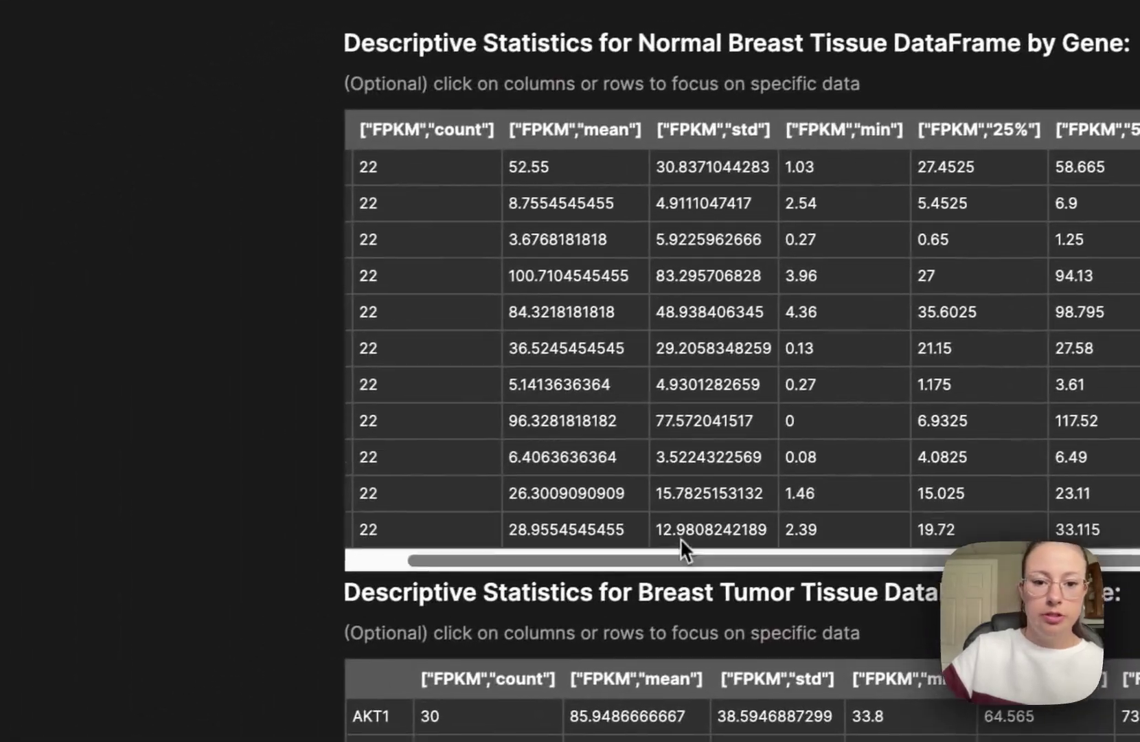
{"action": "scroll", "coordinate": [682, 542], "scroll_direction": "left", "scroll_amount": 3}
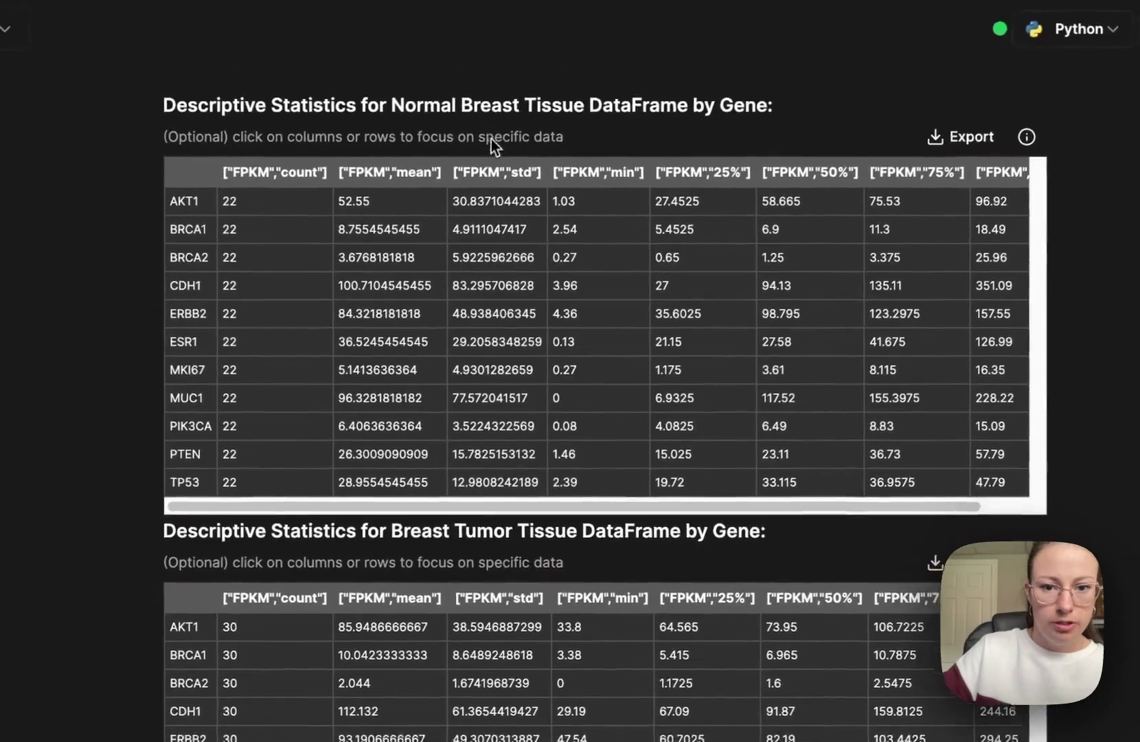
{"action": "scroll", "coordinate": [491, 141], "scroll_direction": "down", "scroll_amount": 2}
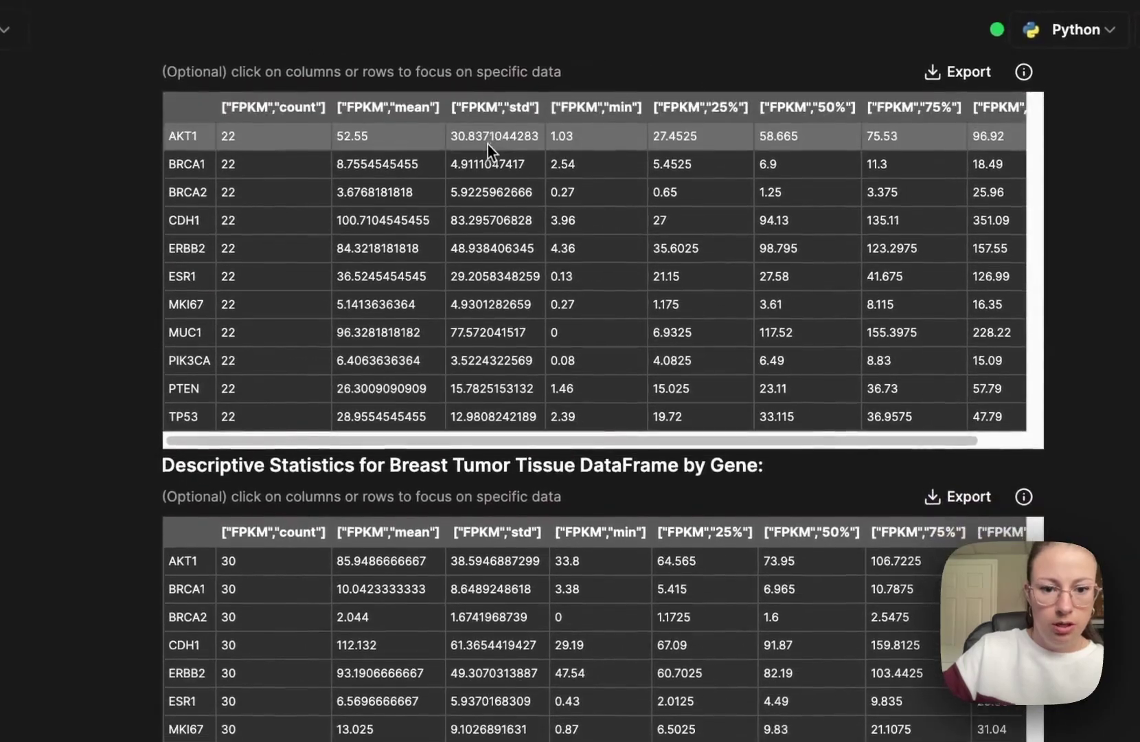
{"action": "scroll", "coordinate": [552, 553], "scroll_direction": "down", "scroll_amount": 2}
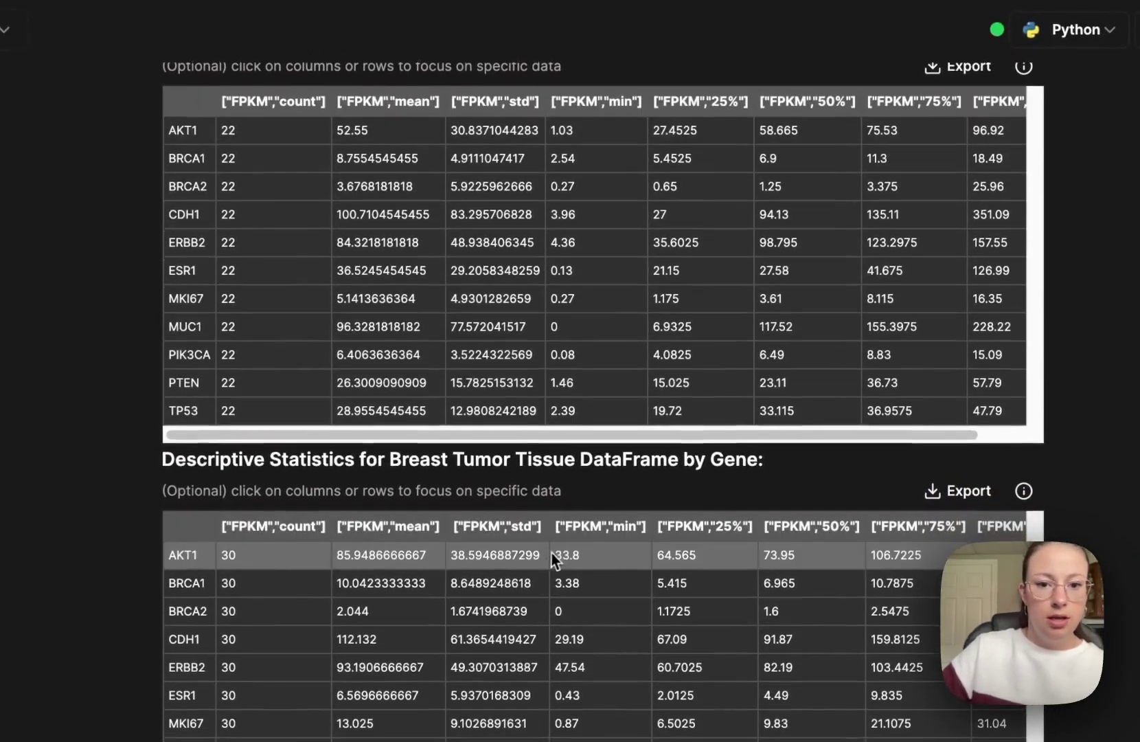
{"action": "scroll", "coordinate": [504, 584], "scroll_direction": "down", "scroll_amount": 1}
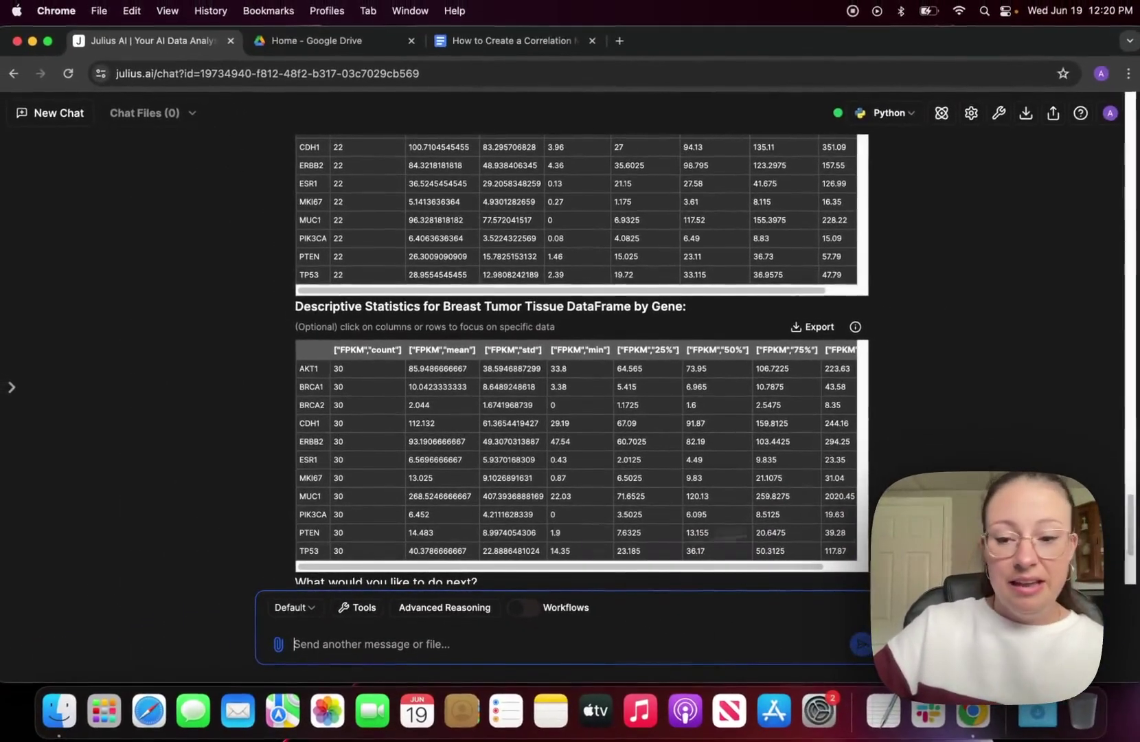
{"action": "scroll", "coordinate": [580, 447], "scroll_direction": "down", "scroll_amount": 3}
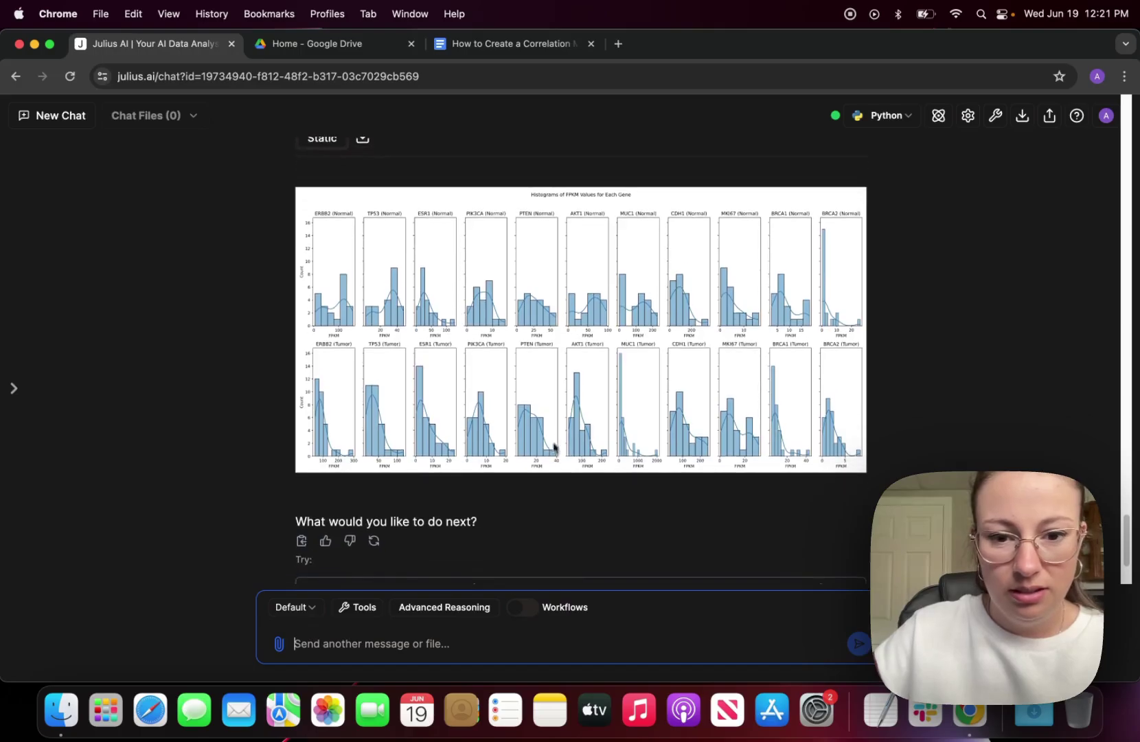
Step: Review the FPKM histograms for all eleven genes, normal and tumor tissue side by side
{"action": "scroll", "coordinate": [583, 369], "scroll_direction": "up", "scroll_amount": 4}
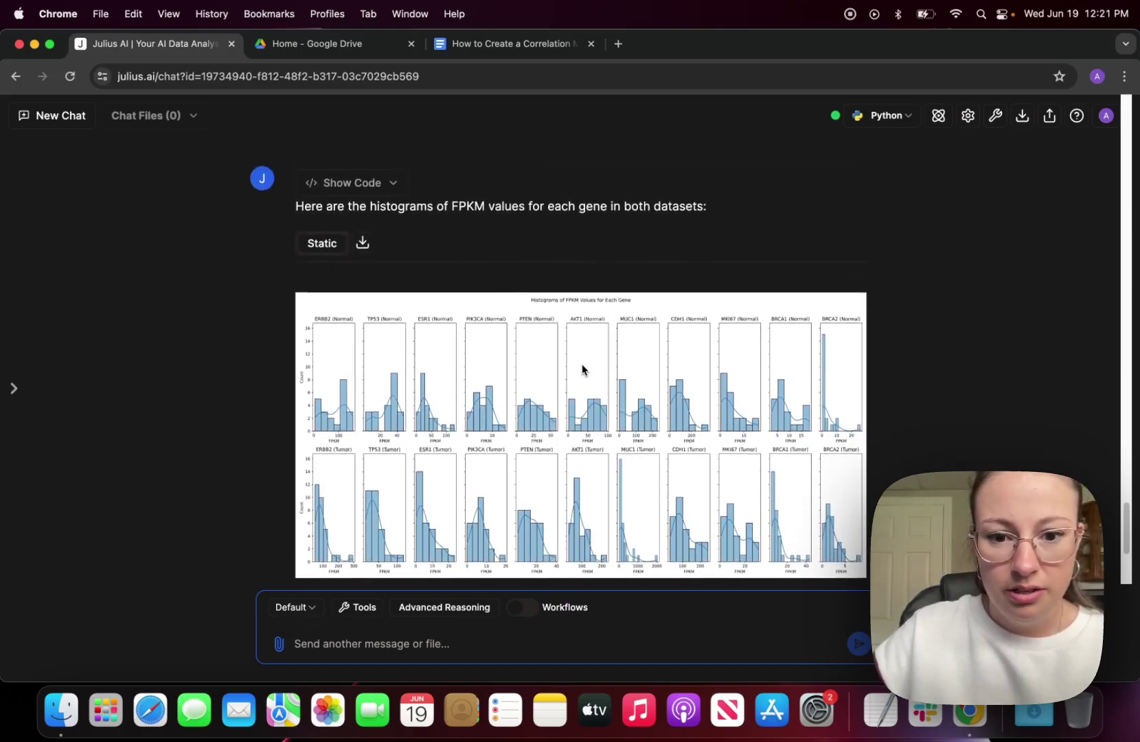
{"action": "scroll", "coordinate": [581, 371], "scroll_direction": "down", "scroll_amount": 1}
{"action": "scroll", "coordinate": [580, 371], "scroll_direction": "down", "scroll_amount": 1}
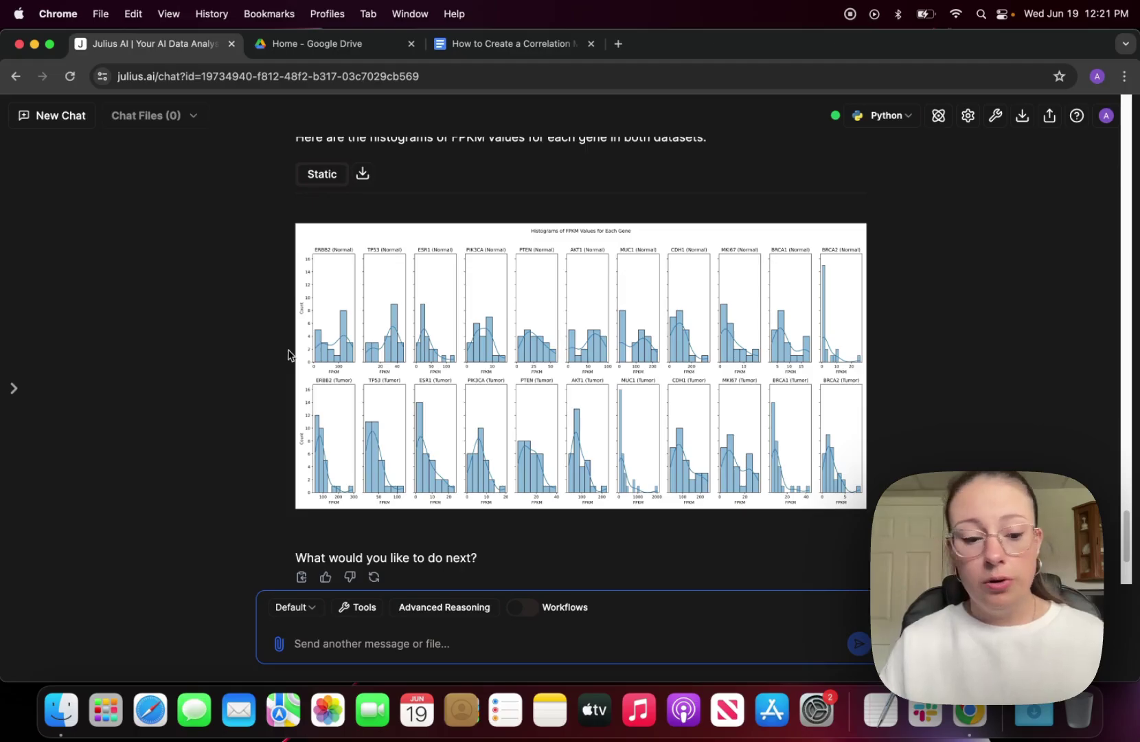
{"action": "scroll", "coordinate": [429, 370], "scroll_direction": "down", "scroll_amount": 3}
{"action": "scroll", "coordinate": [433, 369], "scroll_direction": "up", "scroll_amount": 2}
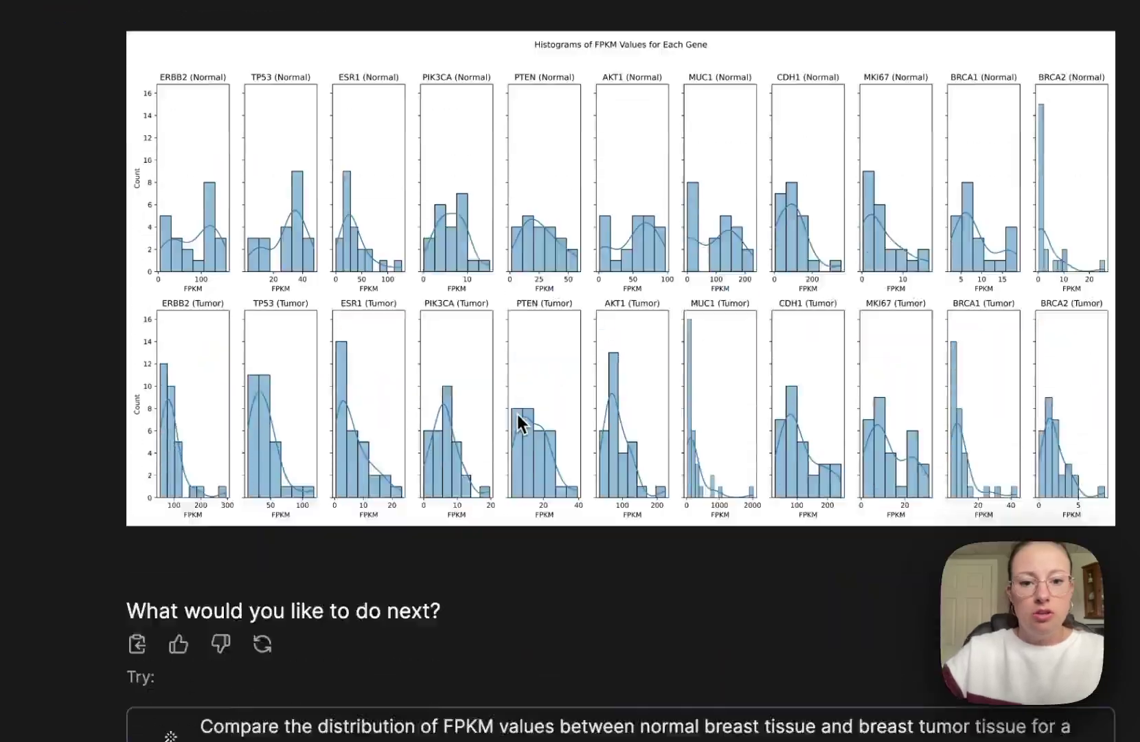
{"action": "scroll", "coordinate": [531, 386], "scroll_direction": "down", "scroll_amount": 2}
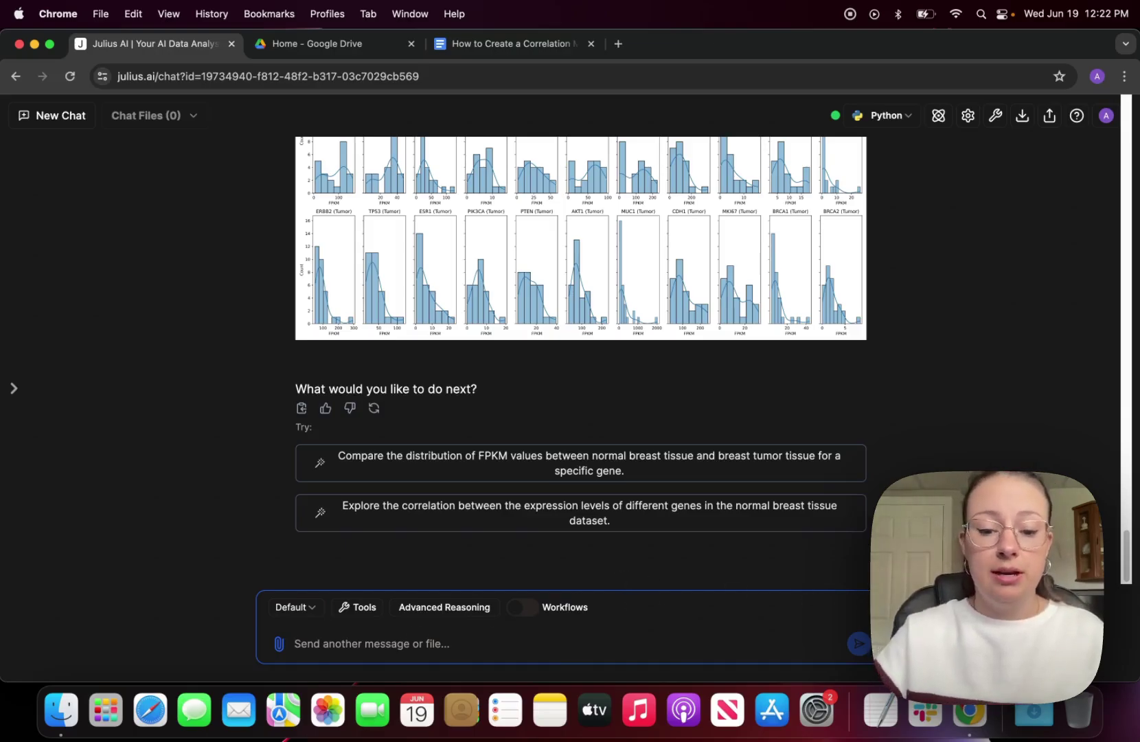
Step: Request normality tests for each gene in both the normal and tumor datasets
{"action": "type", "text": "can we look at the normality tests for each gene in each dataset please"}
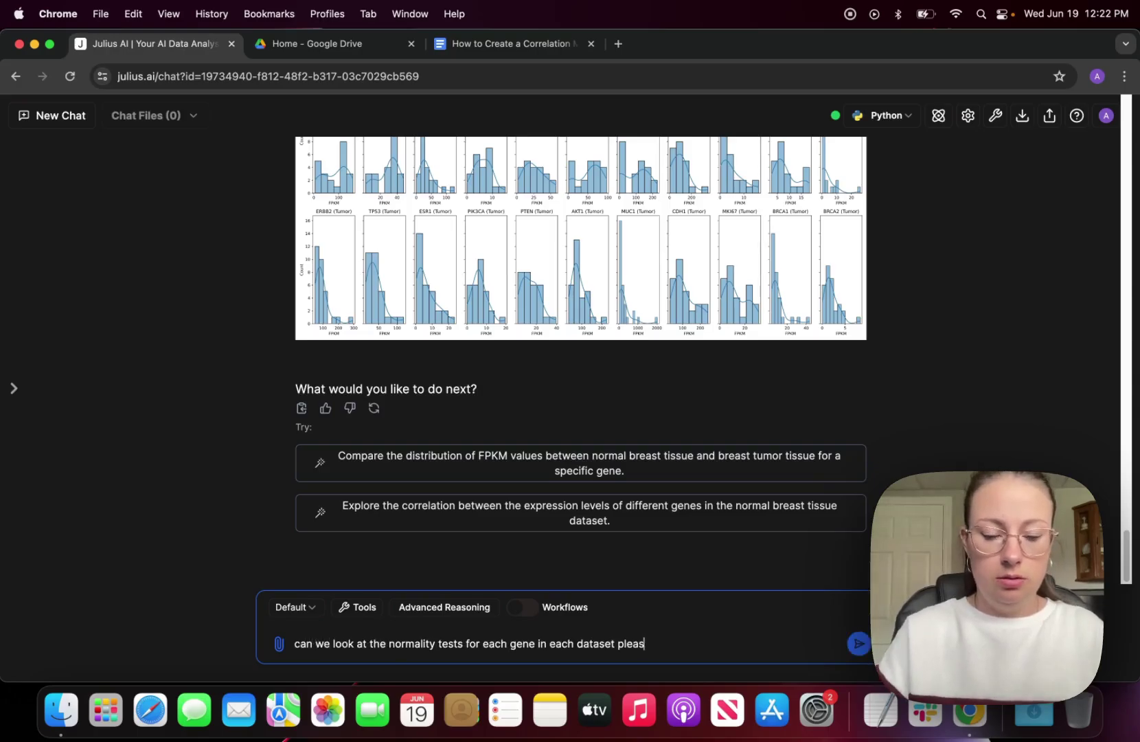
{"action": "key", "text": "Return"}
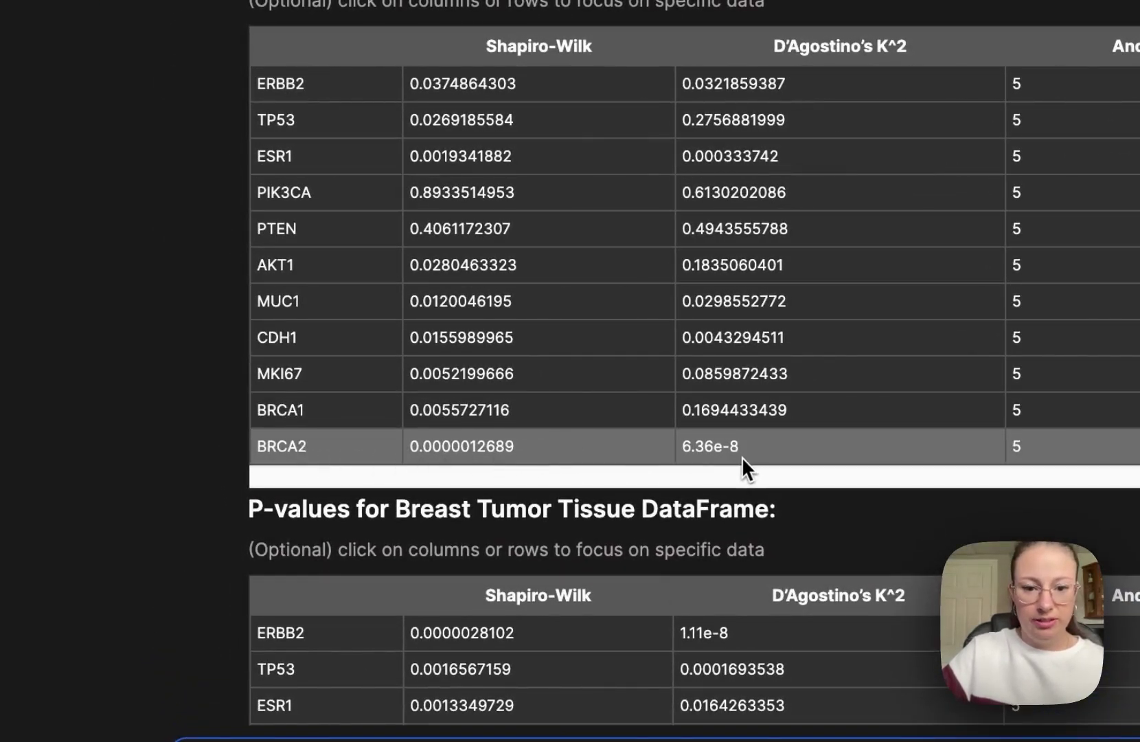
{"action": "scroll", "coordinate": [642, 438], "scroll_direction": "up", "scroll_amount": 4}
{"action": "scroll", "coordinate": [652, 437], "scroll_direction": "down", "scroll_amount": 6}
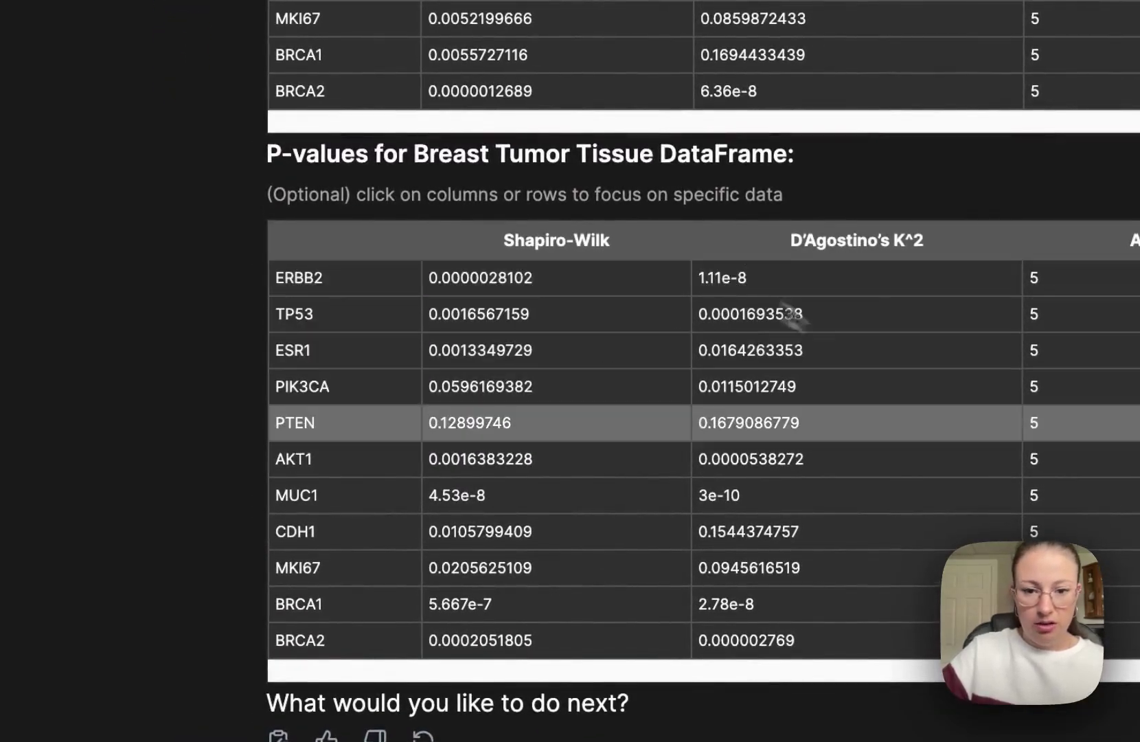
{"action": "scroll", "coordinate": [981, 421], "scroll_direction": "down", "scroll_amount": 3}
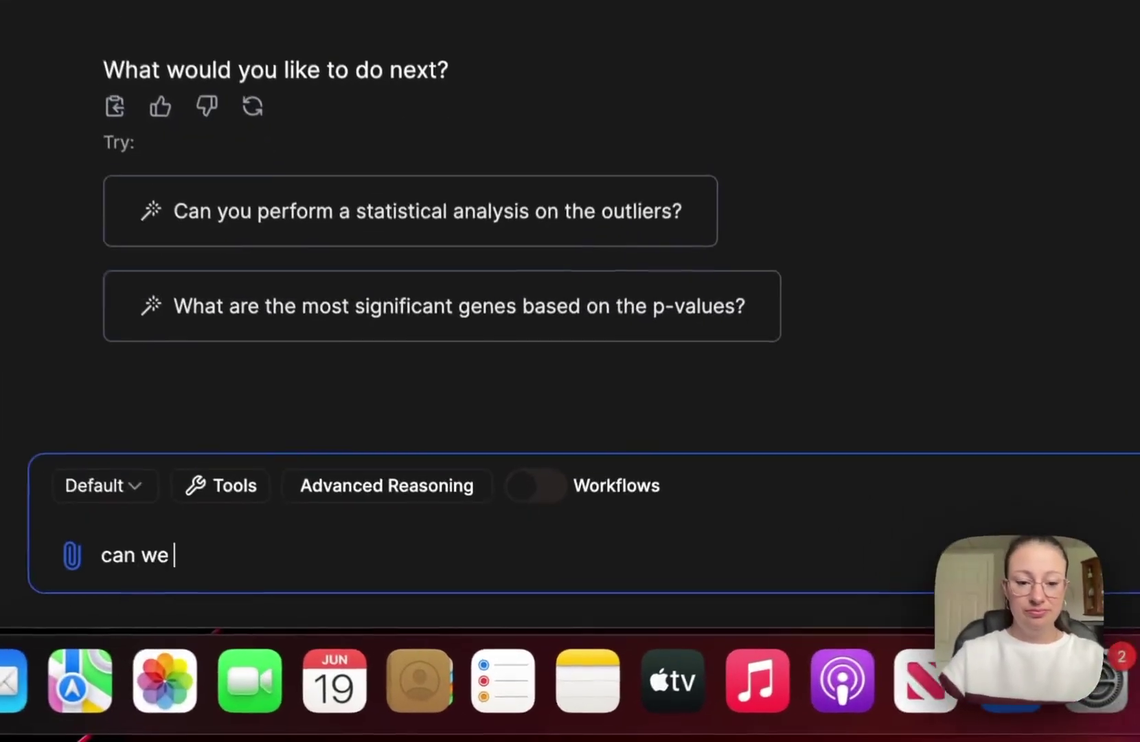
Step: Request a Spearman rank correlation between genes in both datasets and review both matrices
{"action": "type", "text": "now run a spear"}
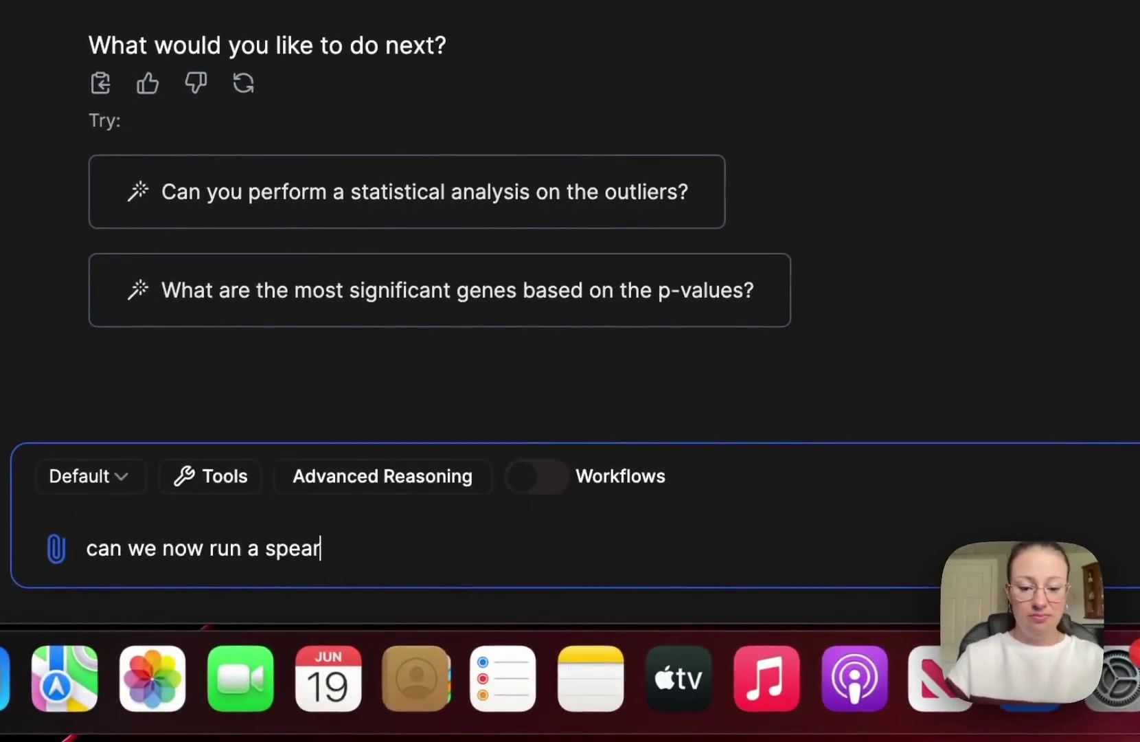
{"action": "type", "text": "man rank correlation test betwee"}
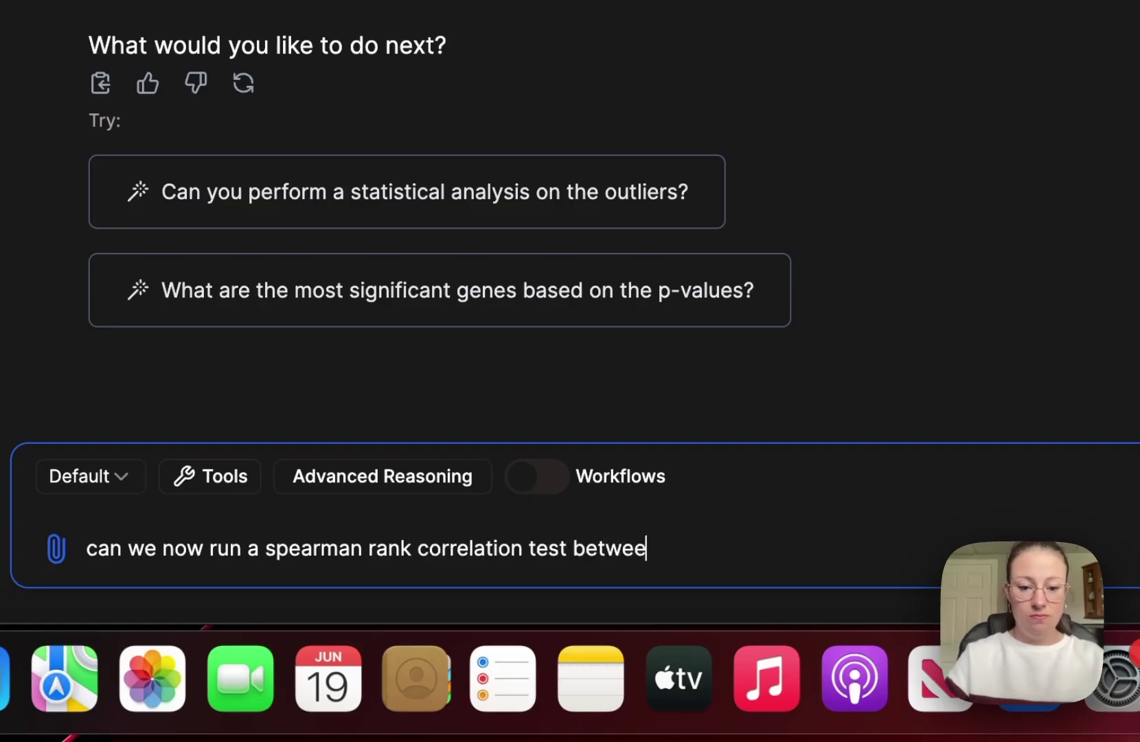
{"action": "type", "text": "n the genes in both dataset ple"}
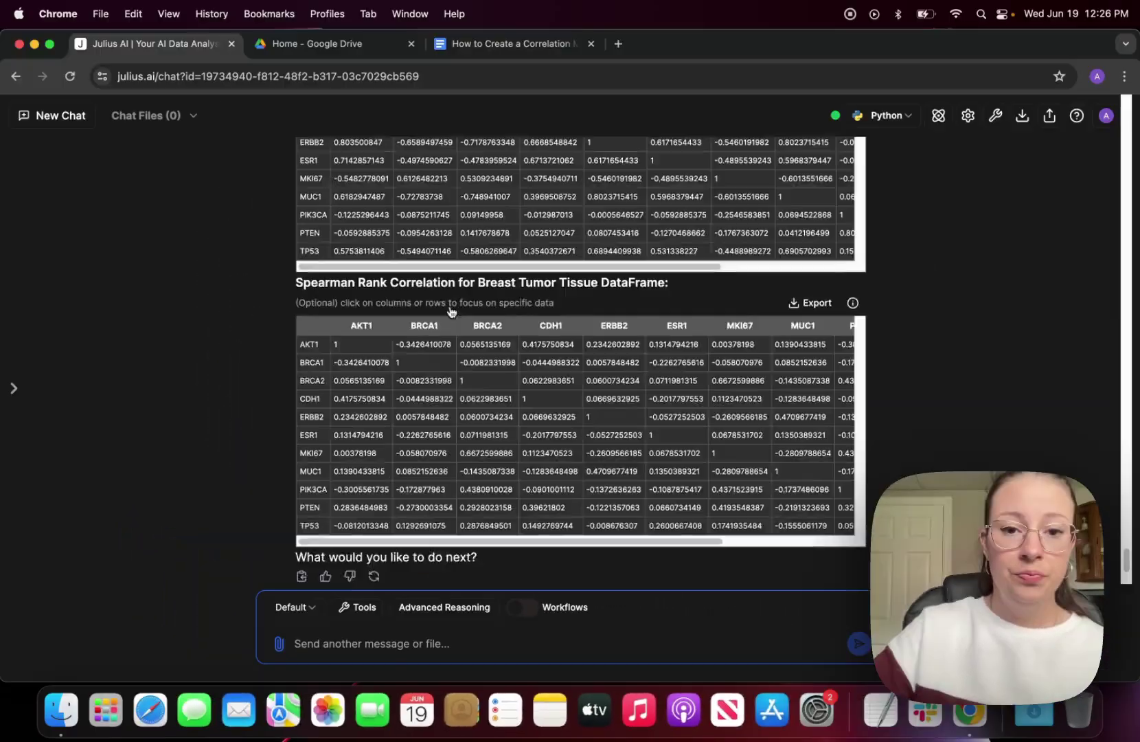
{"action": "scroll", "coordinate": [452, 314], "scroll_direction": "up", "scroll_amount": 3}
{"action": "scroll", "coordinate": [451, 314], "scroll_direction": "up", "scroll_amount": 3}
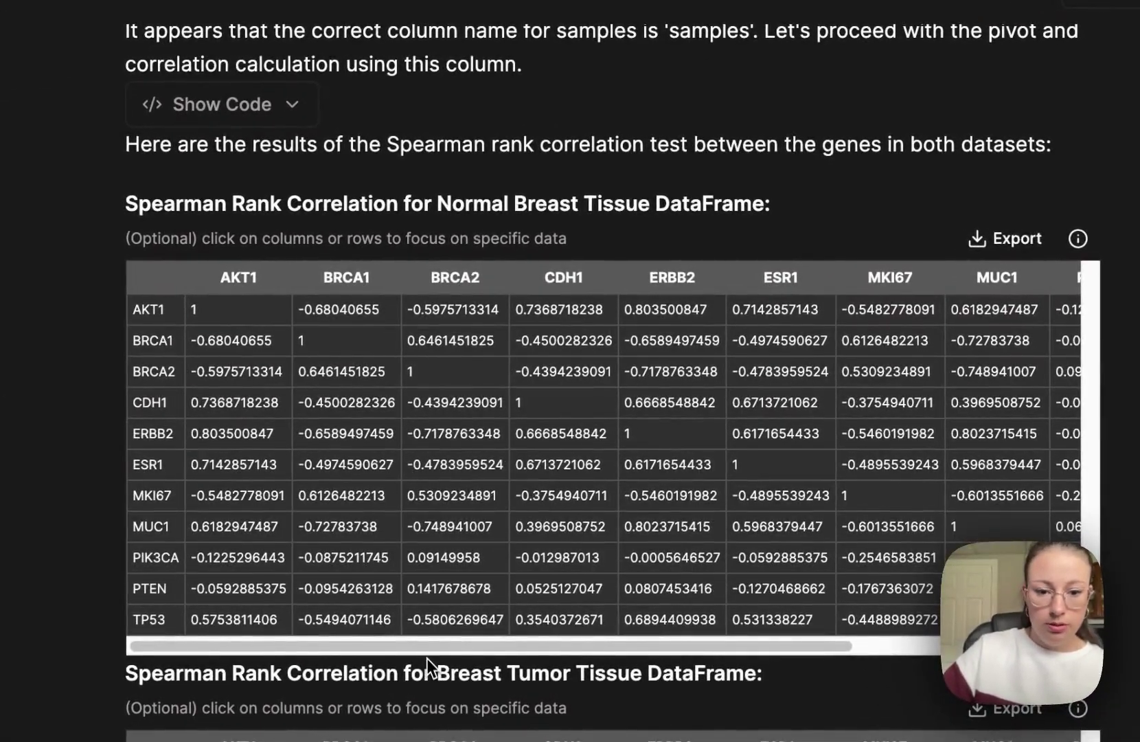
{"action": "scroll", "coordinate": [427, 645], "scroll_direction": "right", "scroll_amount": 5}
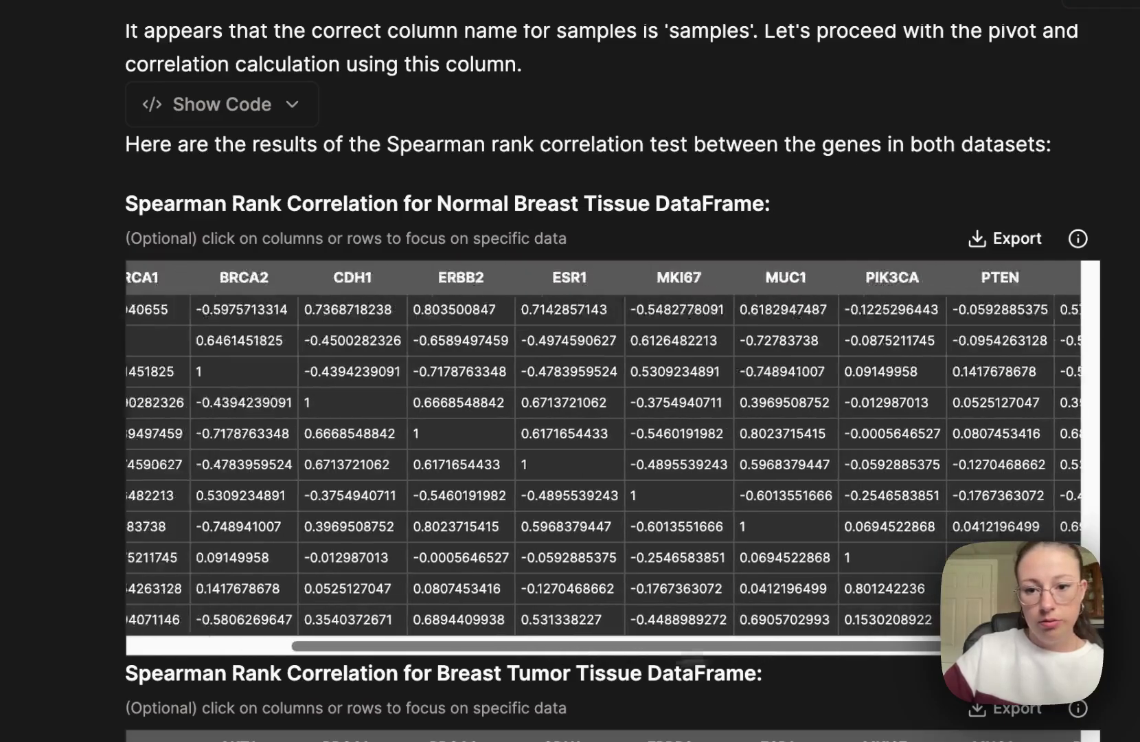
{"action": "scroll", "coordinate": [258, 630], "scroll_direction": "left", "scroll_amount": 5}
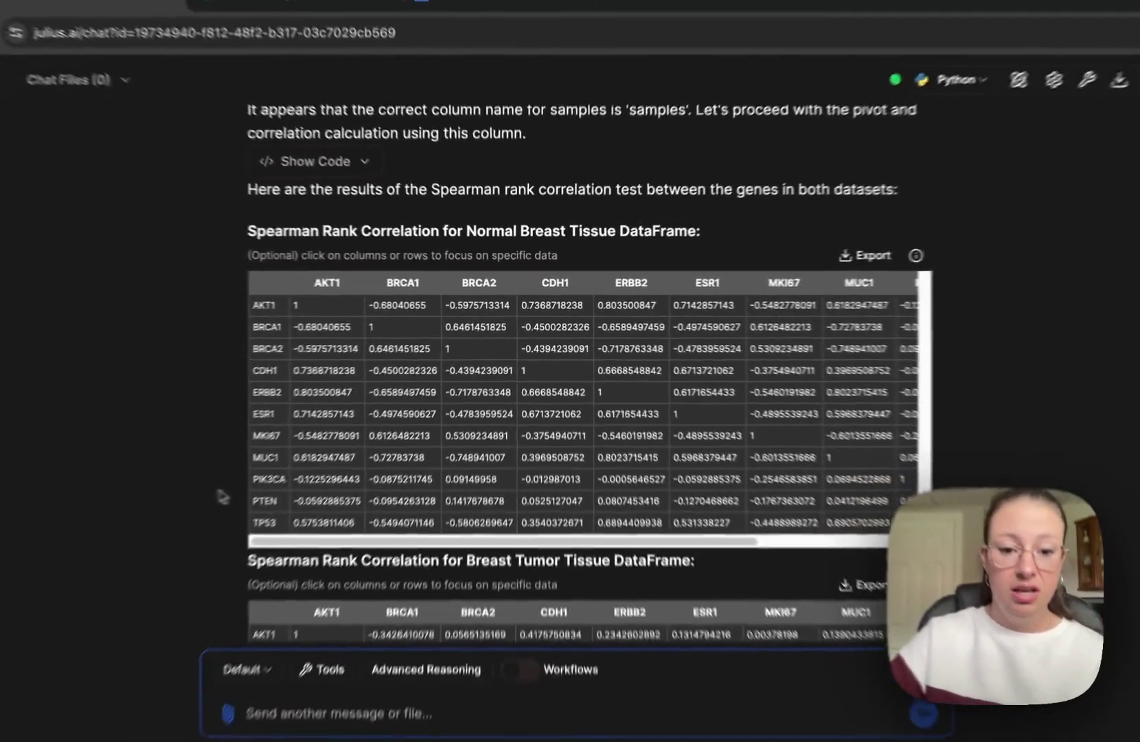
{"action": "scroll", "coordinate": [570, 344], "scroll_direction": "down", "scroll_amount": 10}
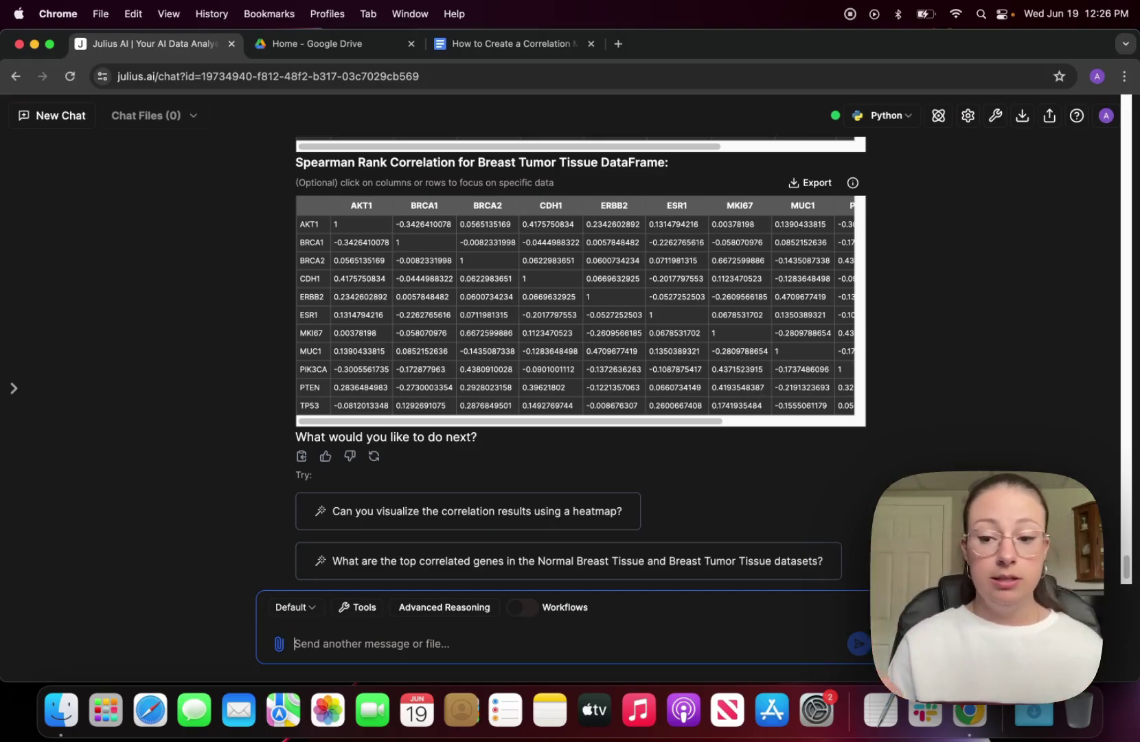
Step: Ask Julius to visualize the Spearman correlation matrices as heatmaps
{"action": "type", "text": "can you visualize this correlation matrix please"}
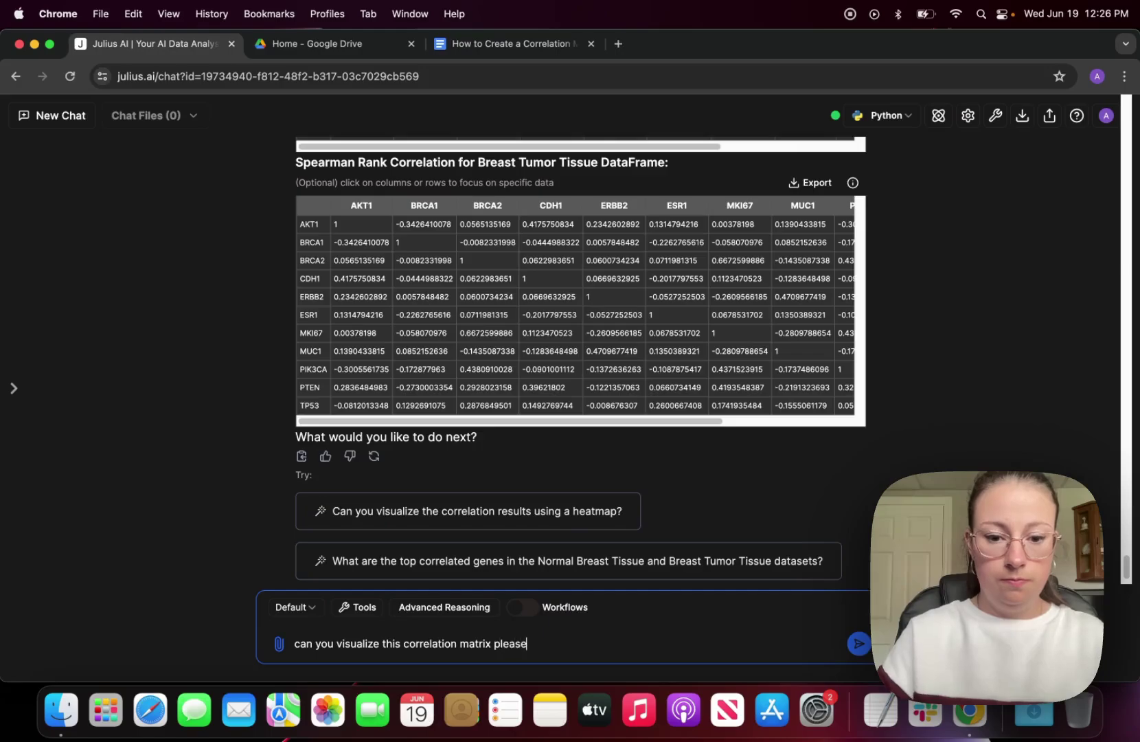
{"action": "key", "text": "Return"}
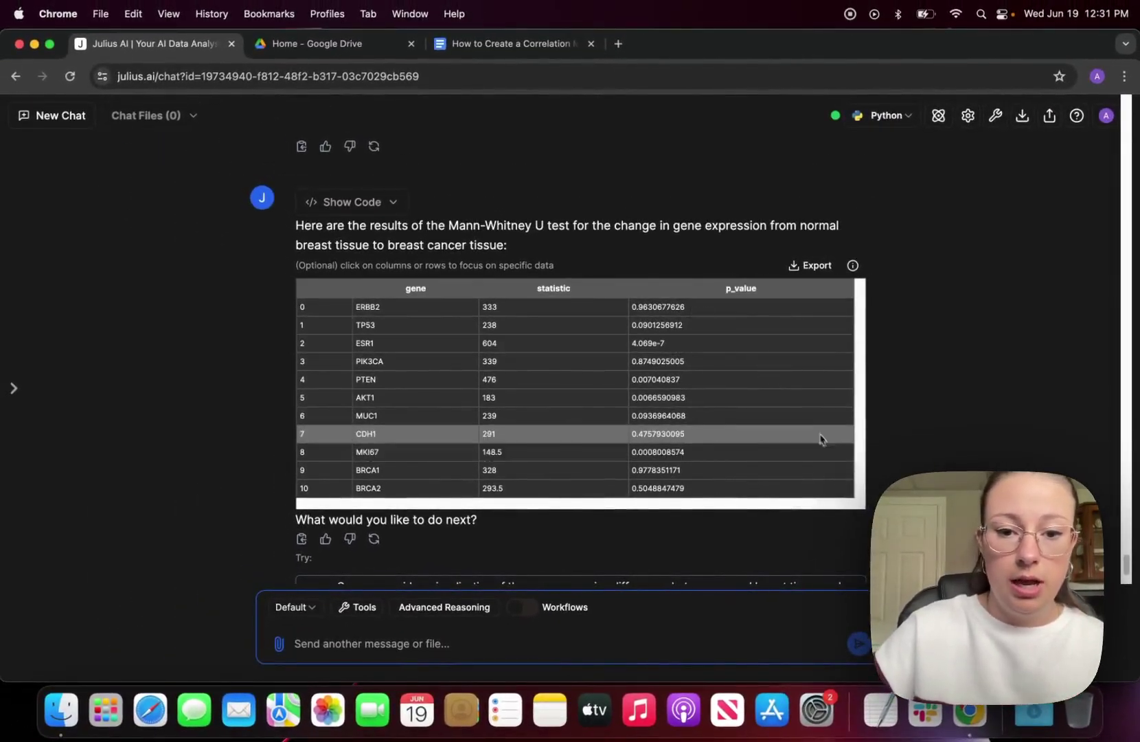
Step: Scroll down to the Mann-Whitney U table of normal-versus-cancer gene expression
{"action": "scroll", "coordinate": [820, 438], "scroll_direction": "down", "scroll_amount": 2}
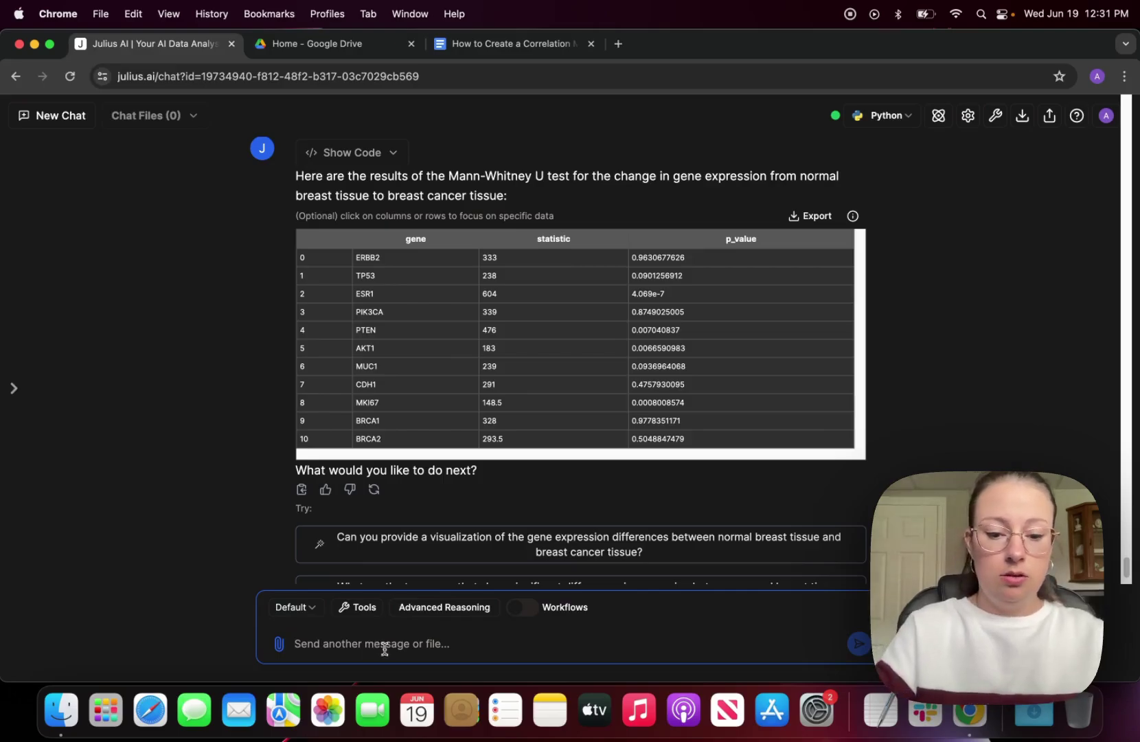
Step: Ask which specific genes differ significantly between normal and tumor tissue
{"action": "type", "text": "can you outline which specific genes are statistically significant from one anot"}
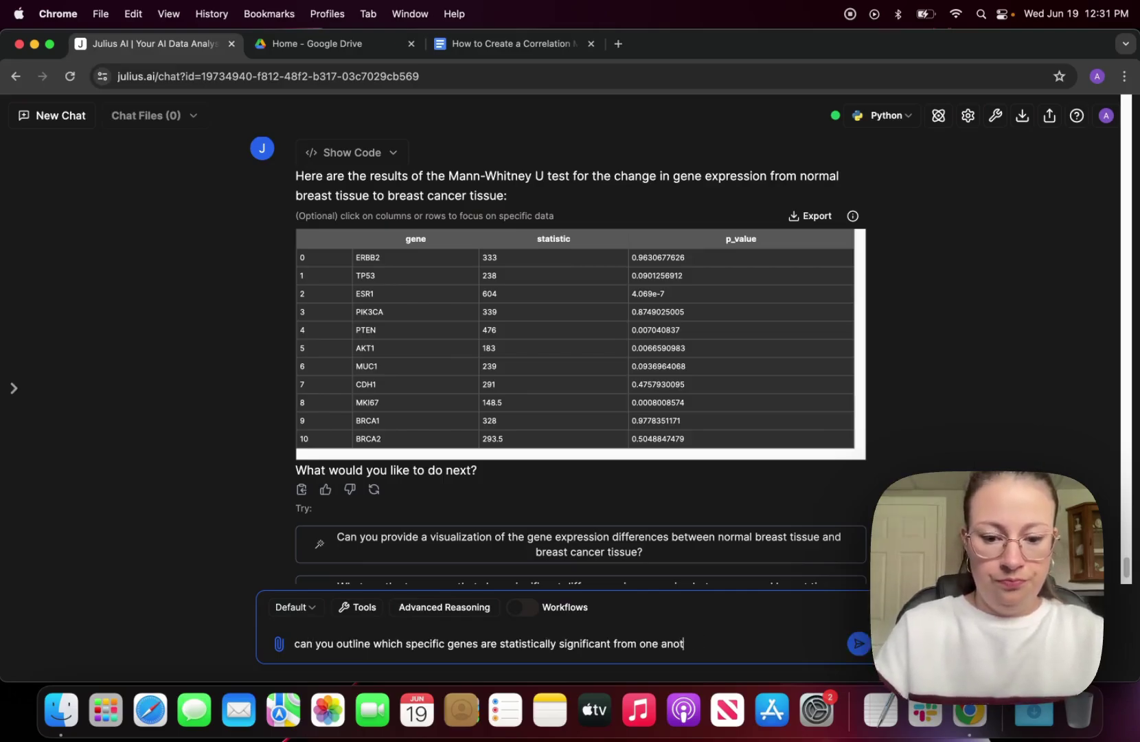
{"action": "type", "text": "her"}
{"action": "key", "text": "Return"}
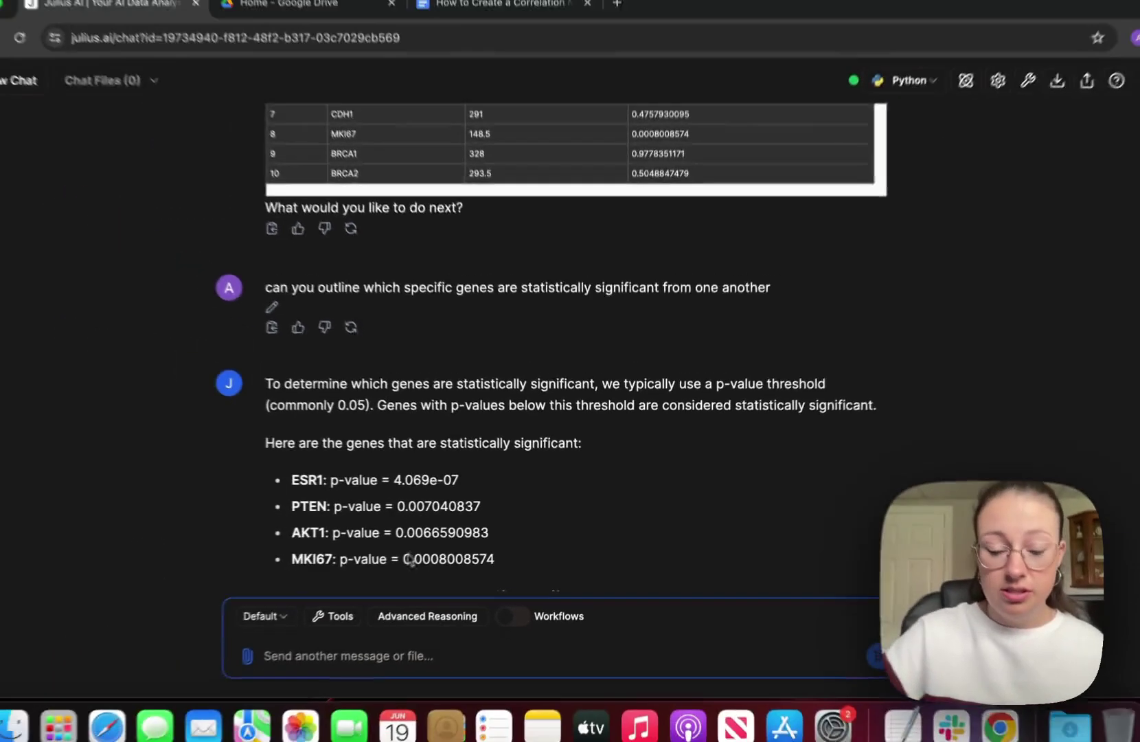
Step: Request a boxplot of ESR1, AKT1, MKI67 and PTEN with Mann-Whitney significance stars
{"action": "left_click", "coordinate": [378, 644]}
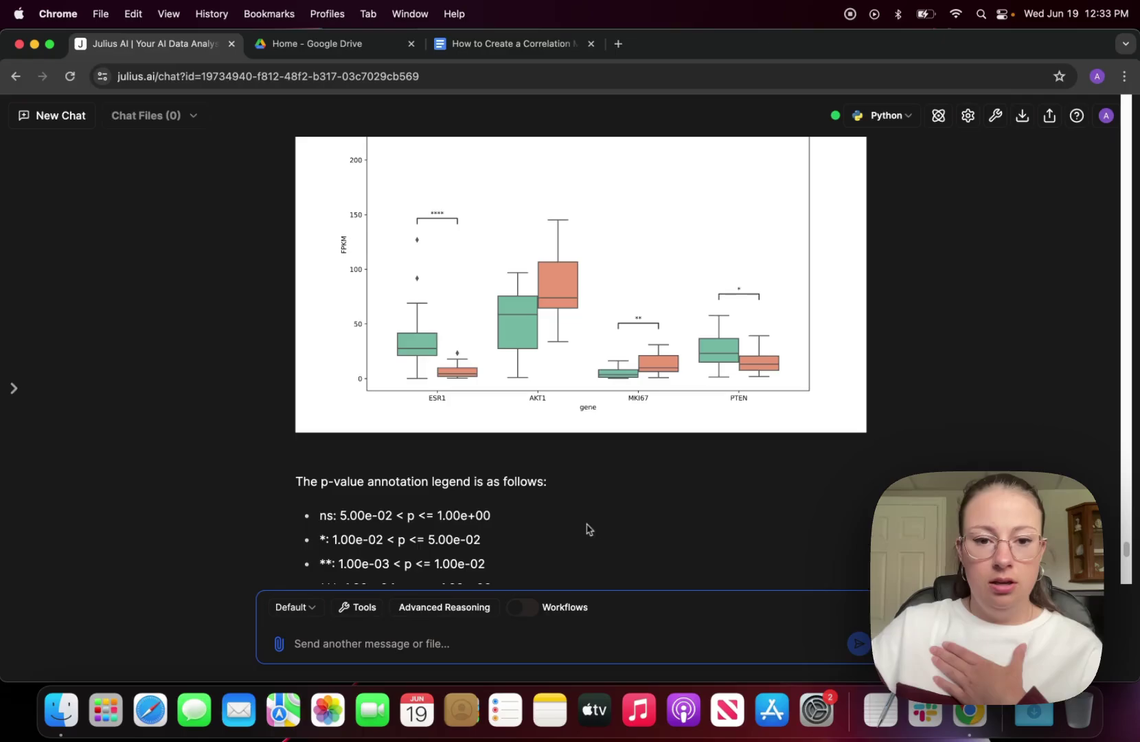
{"action": "scroll", "coordinate": [479, 477], "scroll_direction": "up", "scroll_amount": 1}
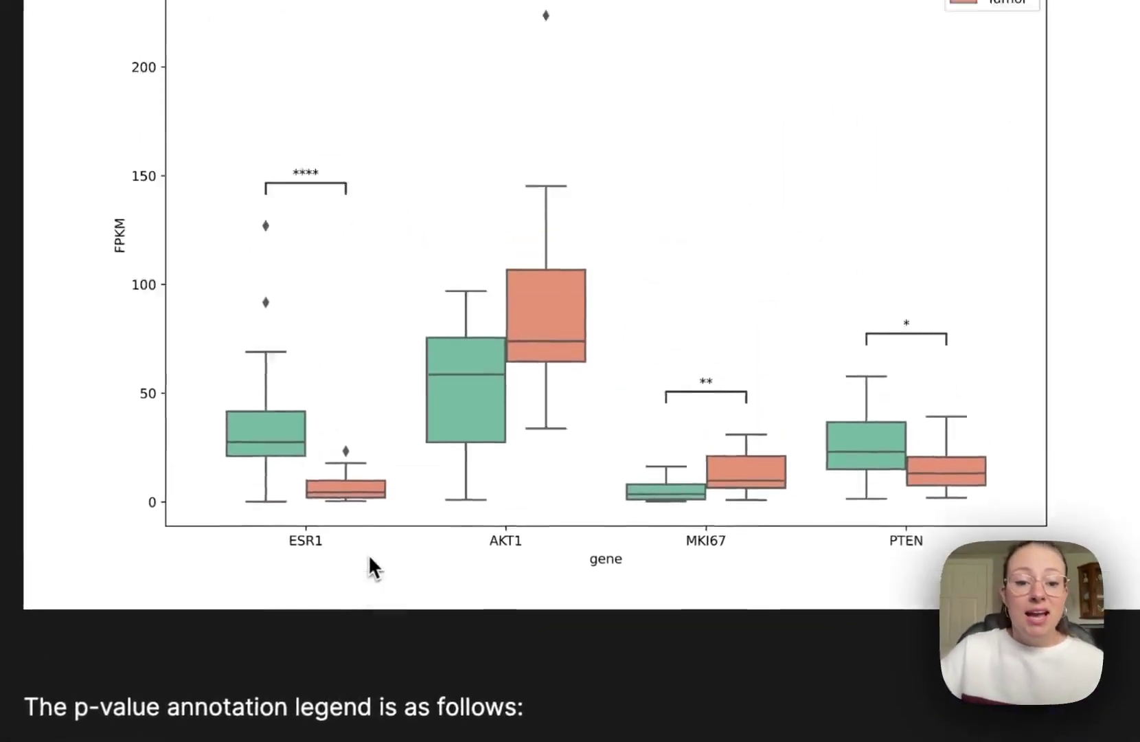
{"action": "scroll", "coordinate": [467, 457], "scroll_direction": "up", "scroll_amount": 3}
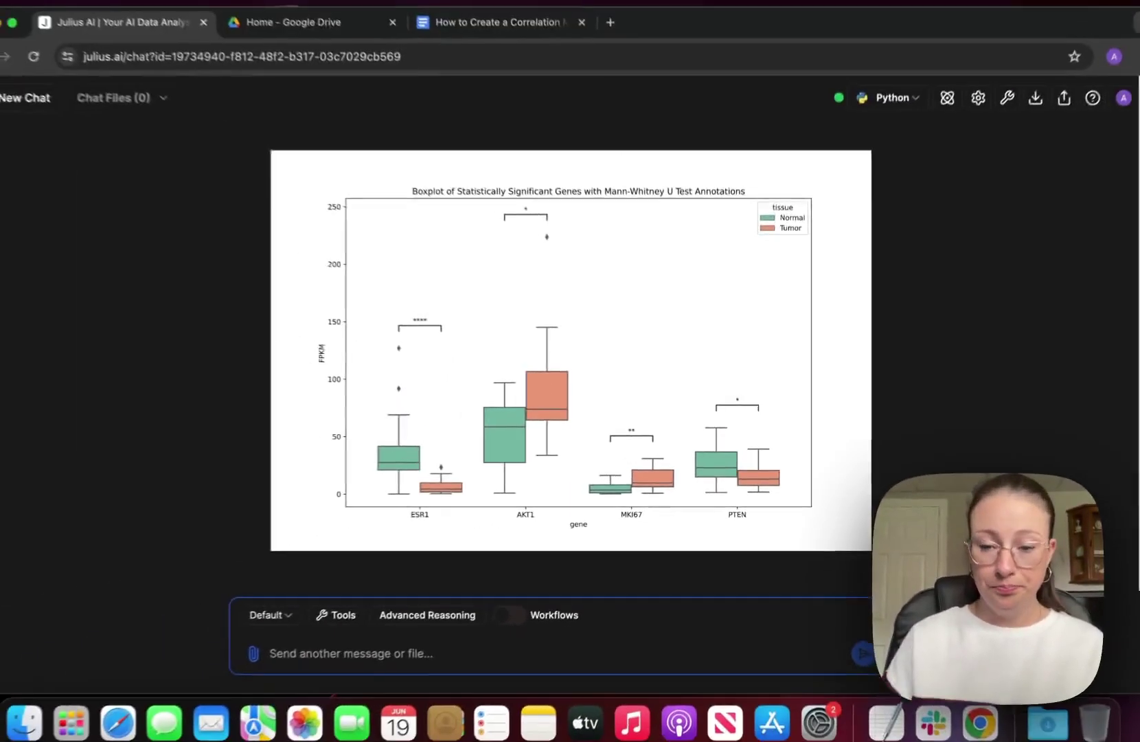
{"action": "scroll", "coordinate": [928, 362], "scroll_direction": "down", "scroll_amount": 1}
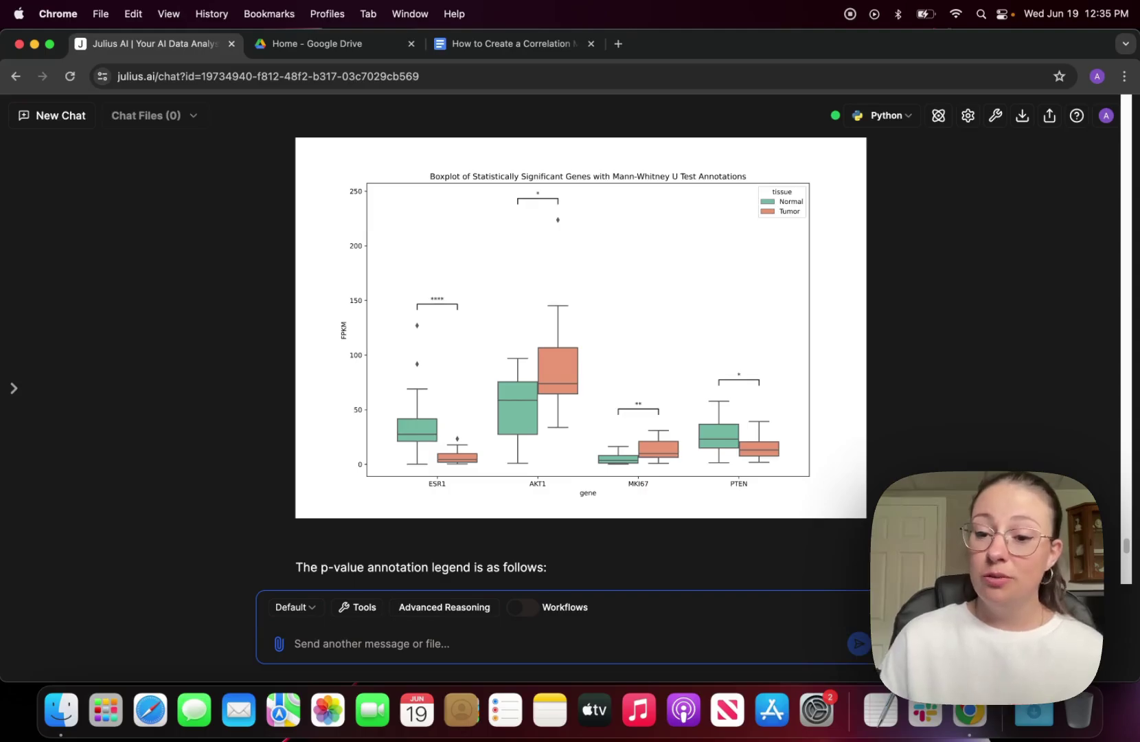